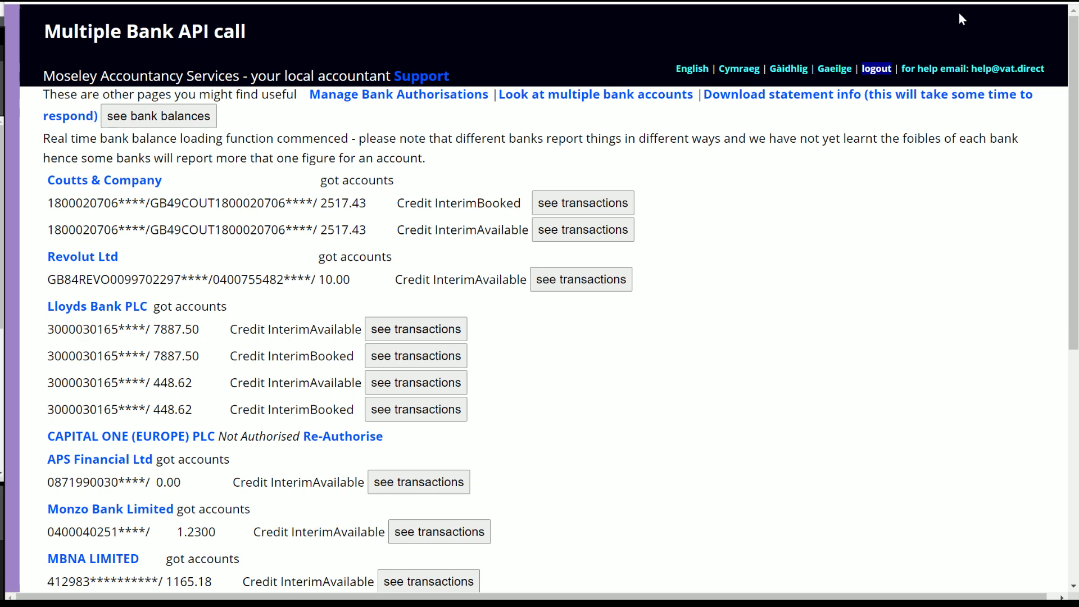
mouse_move(1074, 28)
mouse_down()
mouse_move(1074, 269)
mouse_move(1071, 31)
mouse_up()
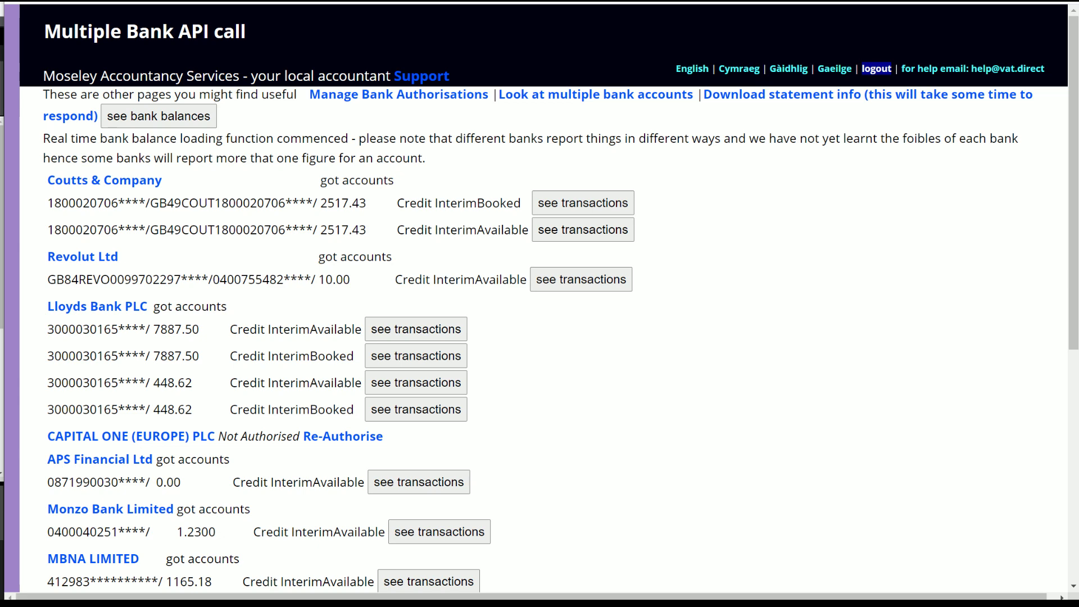
scroll(539, 303, down, 5)
scroll(539, 303, down, 2)
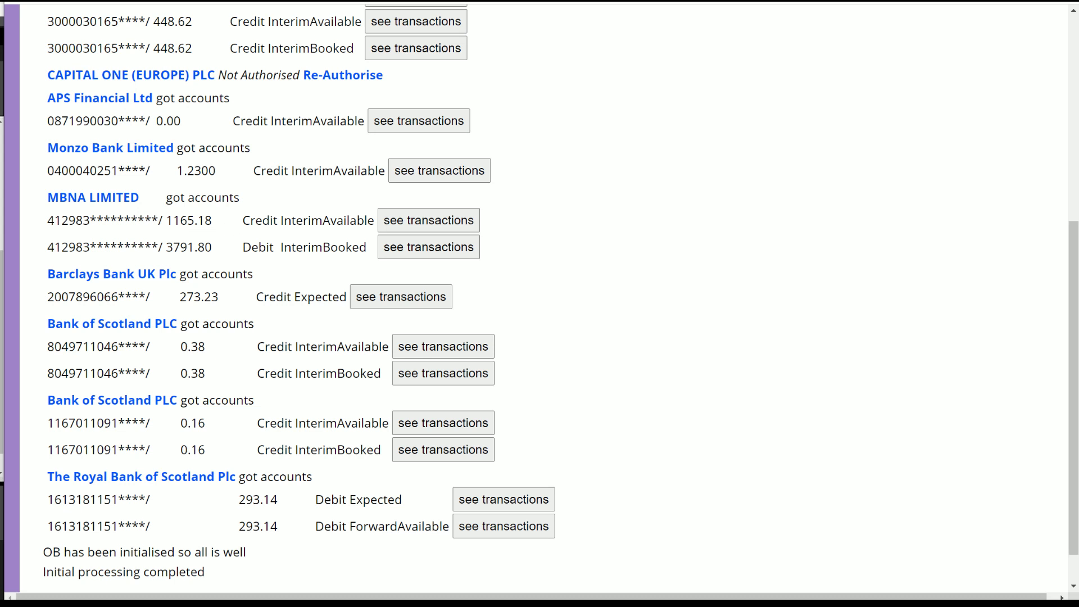
drag(167, 220, 196, 224)
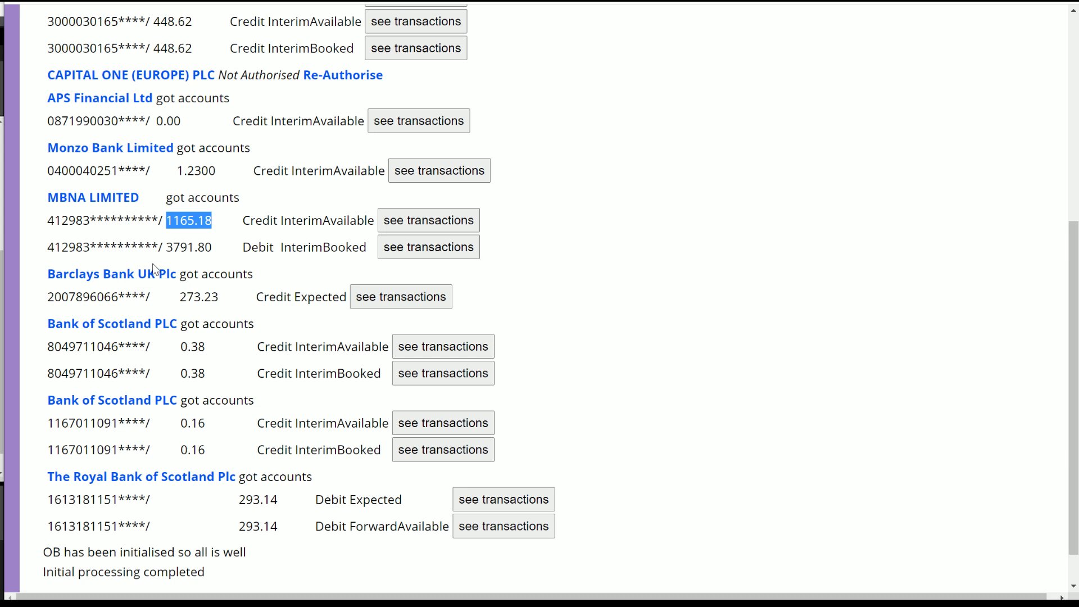
click(169, 251)
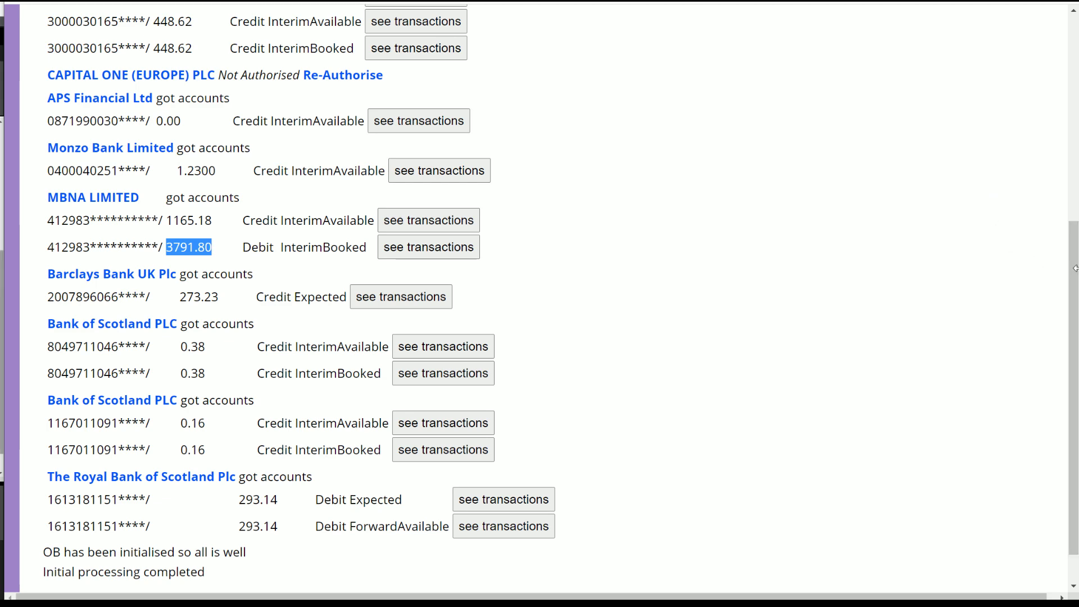
drag(1075, 291, 1072, 73)
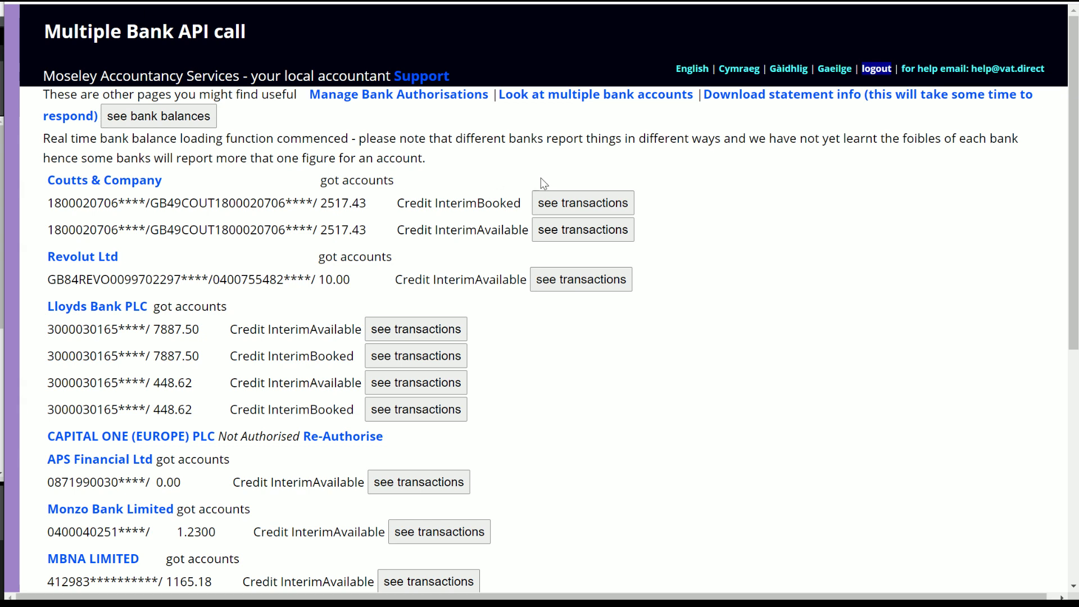
triple_click(101, 258)
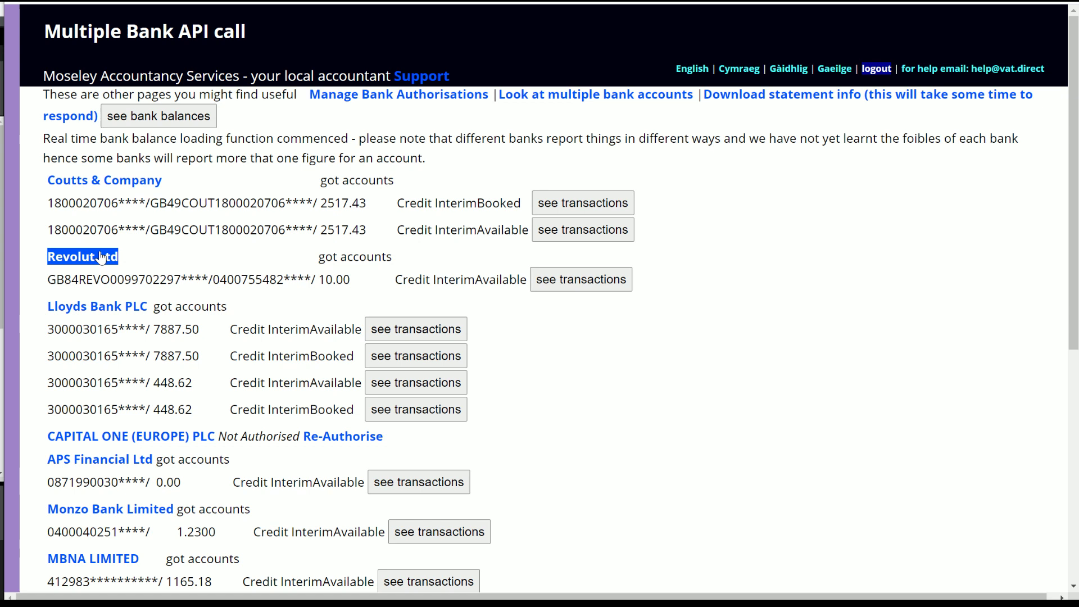
click(46, 275)
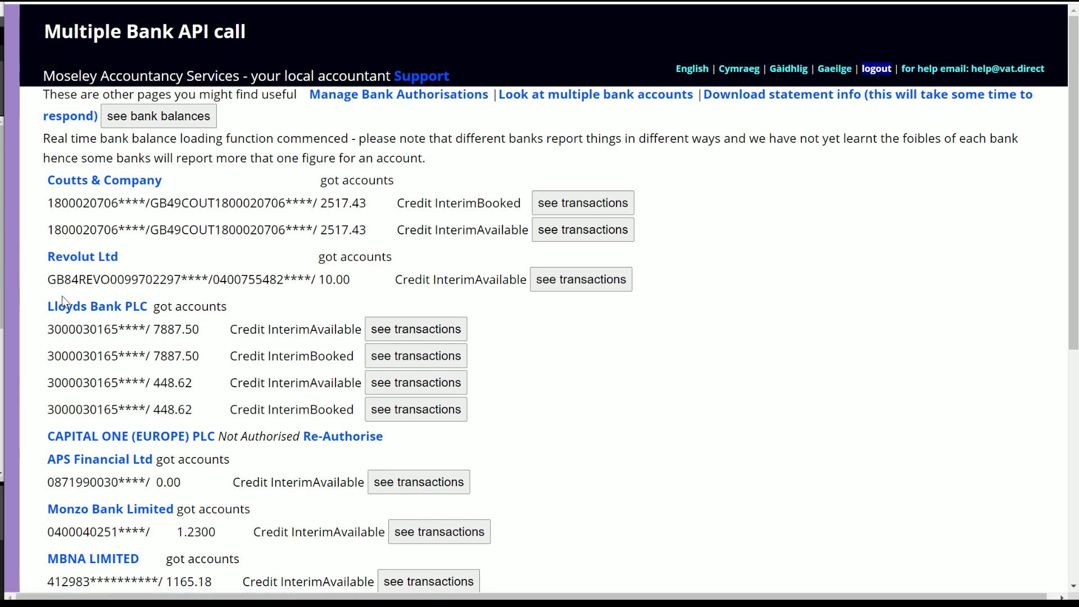
triple_click(104, 444)
click(80, 447)
triple_click(79, 448)
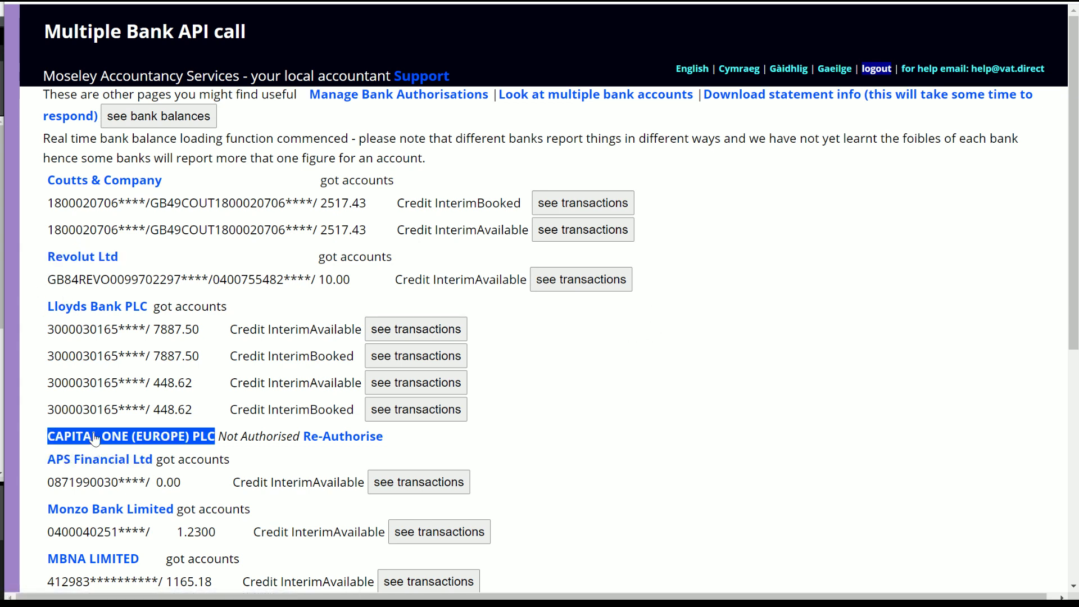
click(79, 448)
triple_click(337, 436)
click(244, 468)
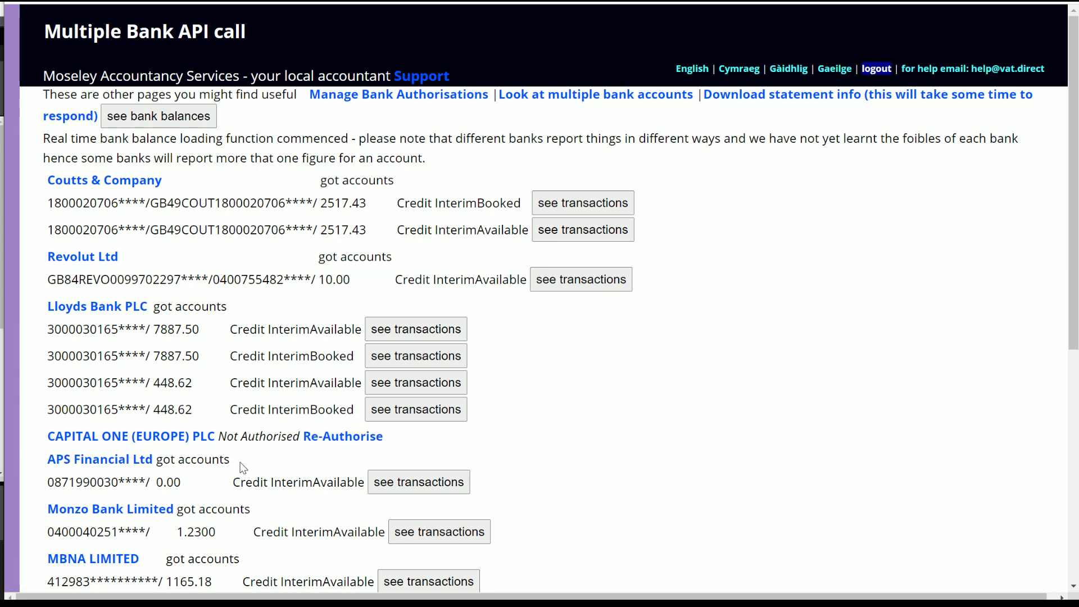
triple_click(148, 442)
click(150, 456)
triple_click(98, 459)
click(198, 479)
triple_click(90, 509)
click(320, 512)
triple_click(98, 459)
click(224, 472)
key(ctrl+a)
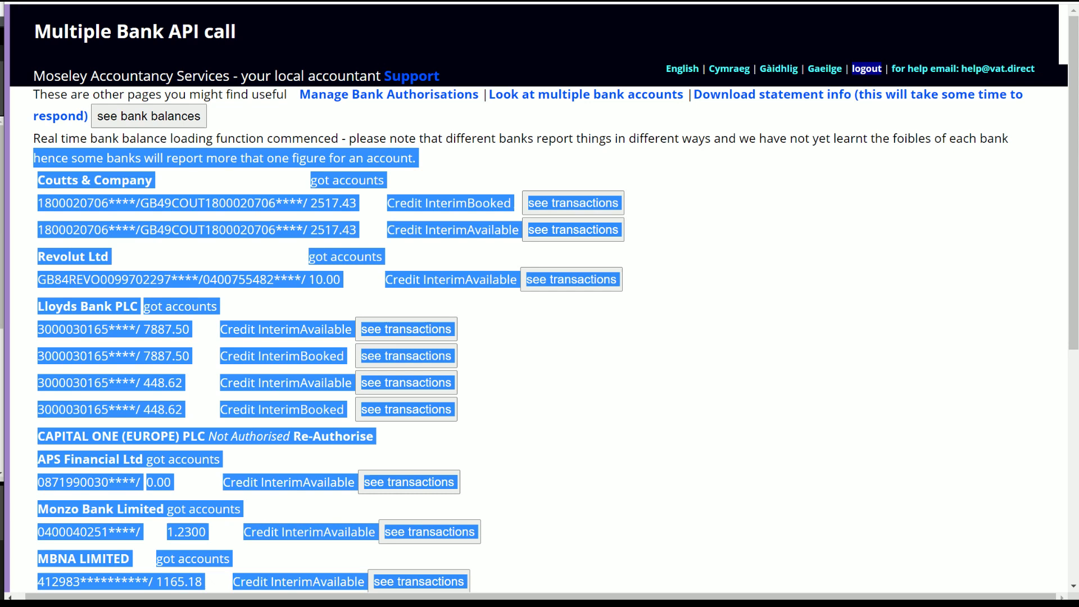
click(1041, 203)
drag(1073, 163, 1073, 365)
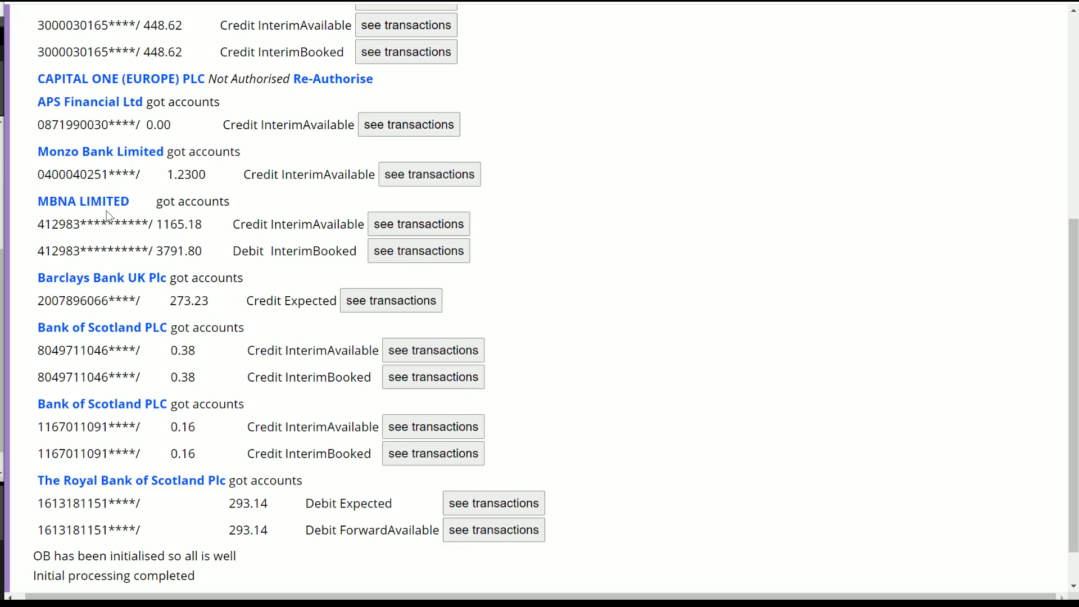
triple_click(83, 204)
click(140, 204)
triple_click(82, 204)
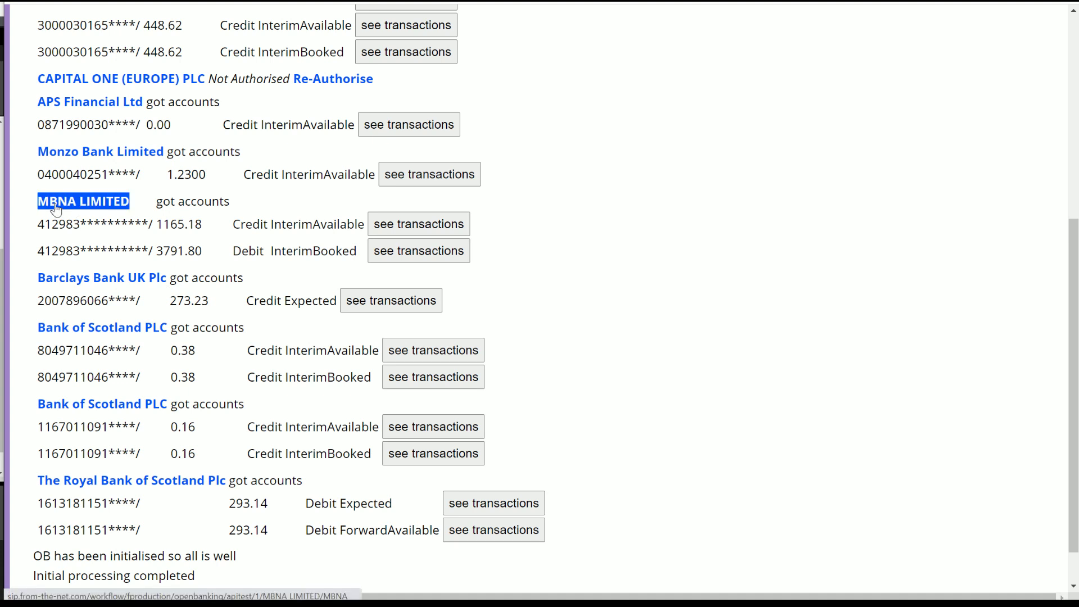
click(141, 203)
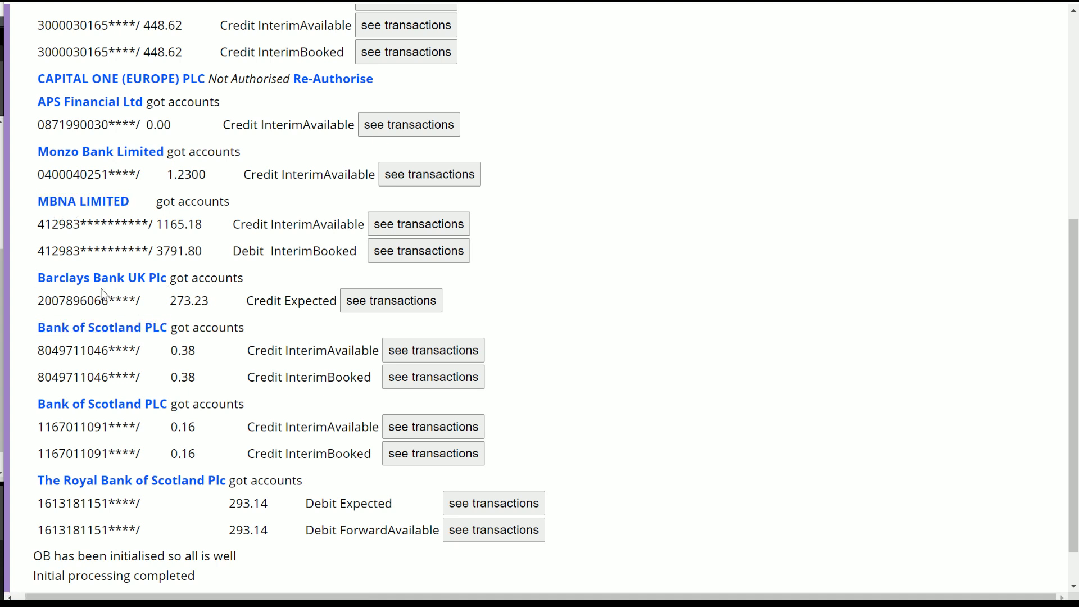
triple_click(48, 279)
click(47, 279)
triple_click(87, 329)
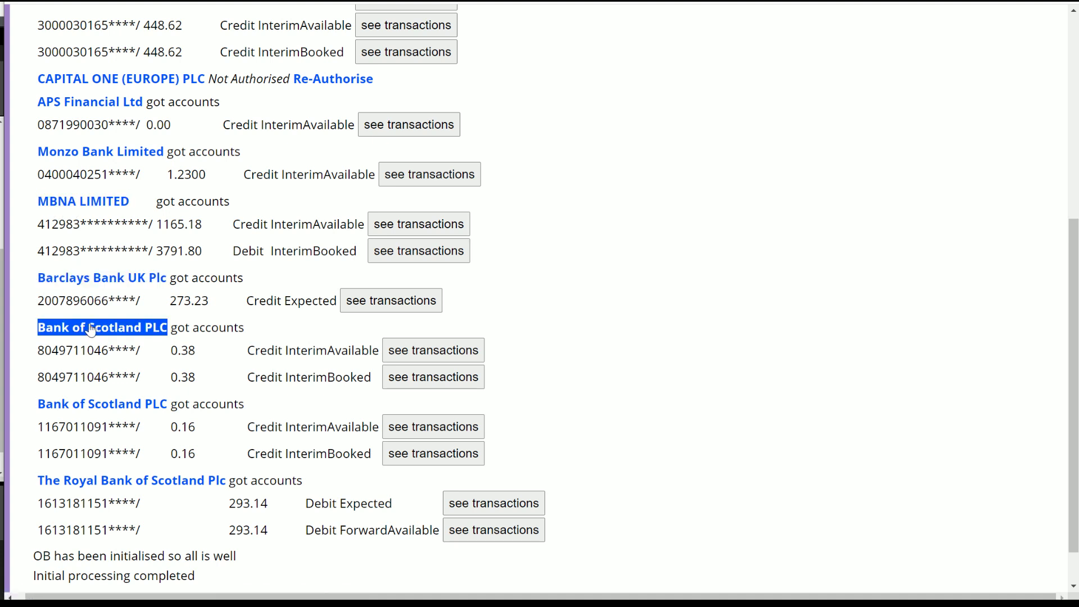
click(88, 329)
triple_click(96, 482)
click(143, 492)
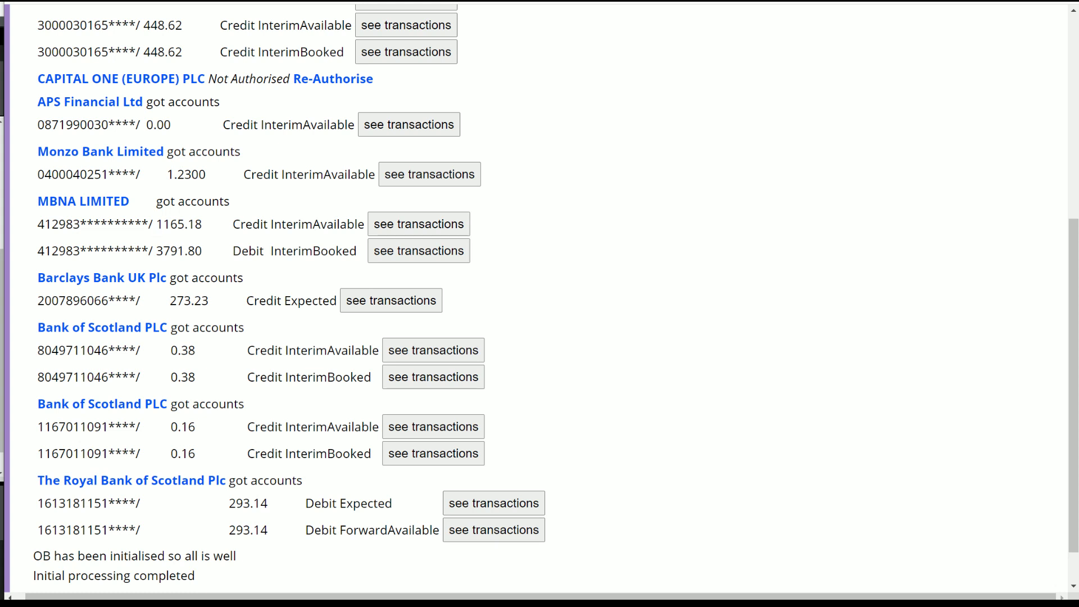
drag(156, 203, 259, 250)
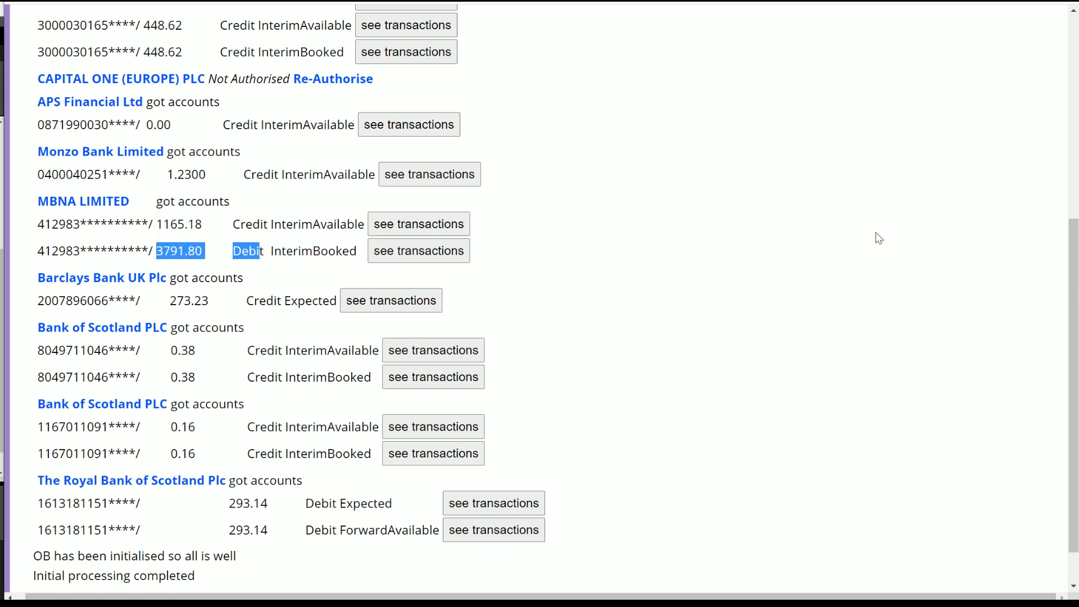
drag(1073, 263, 1071, 121)
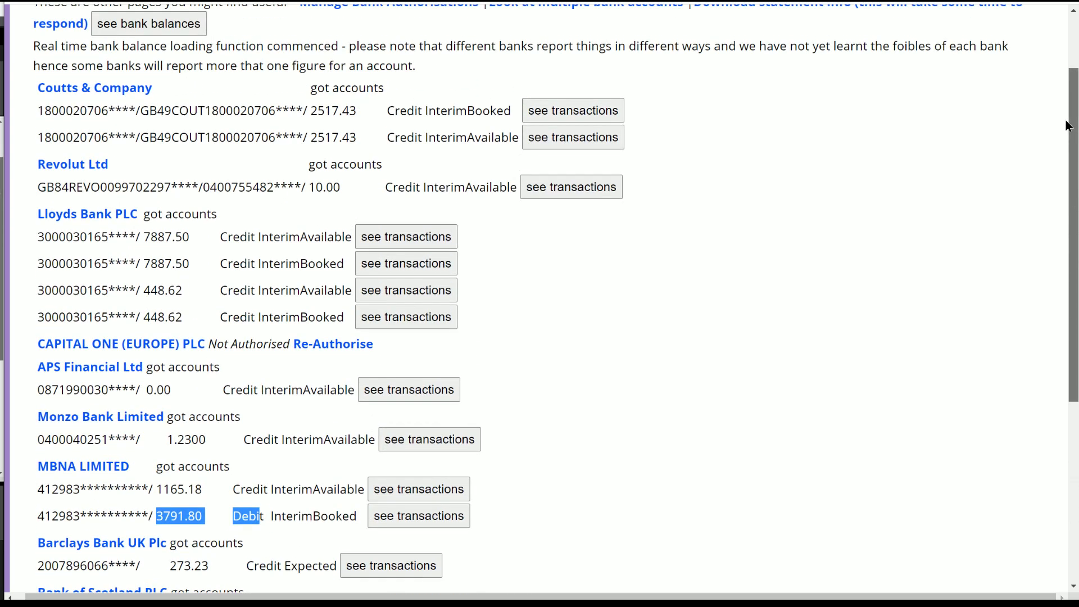
click(563, 187)
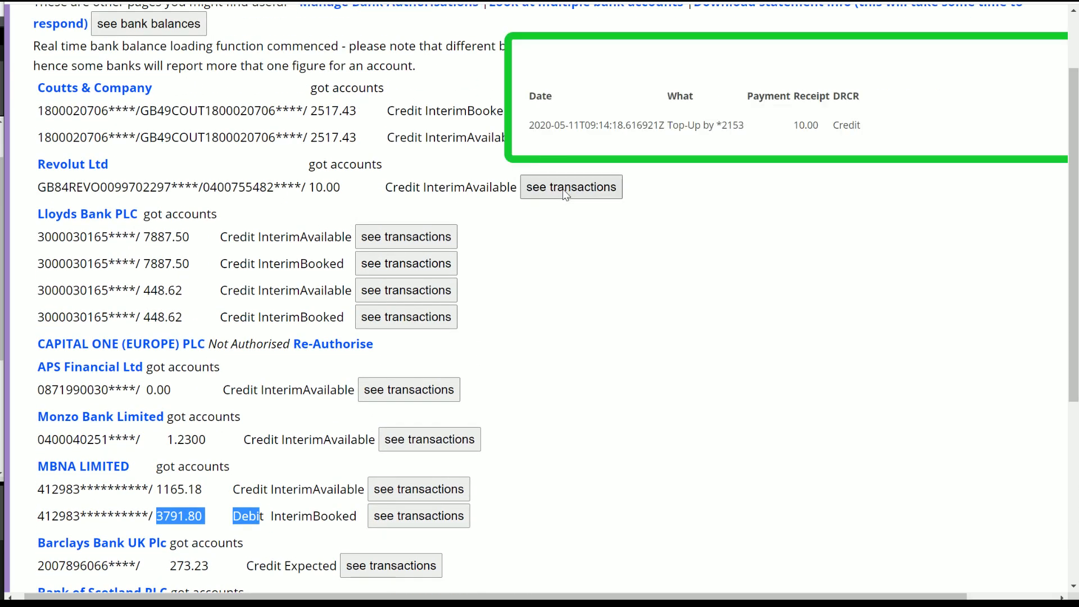
drag(609, 67, 336, 145)
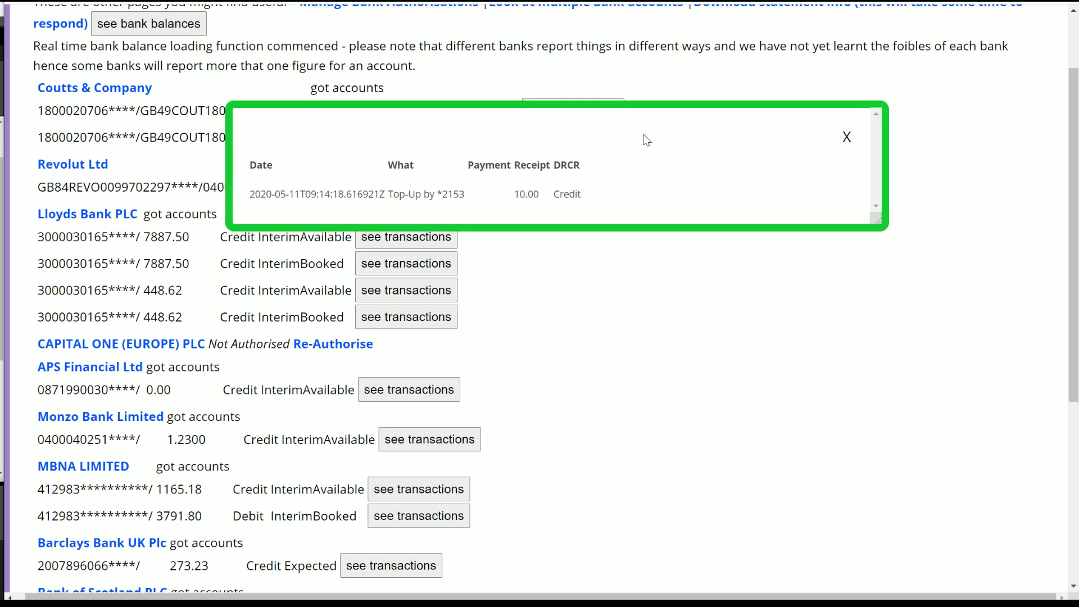
click(847, 139)
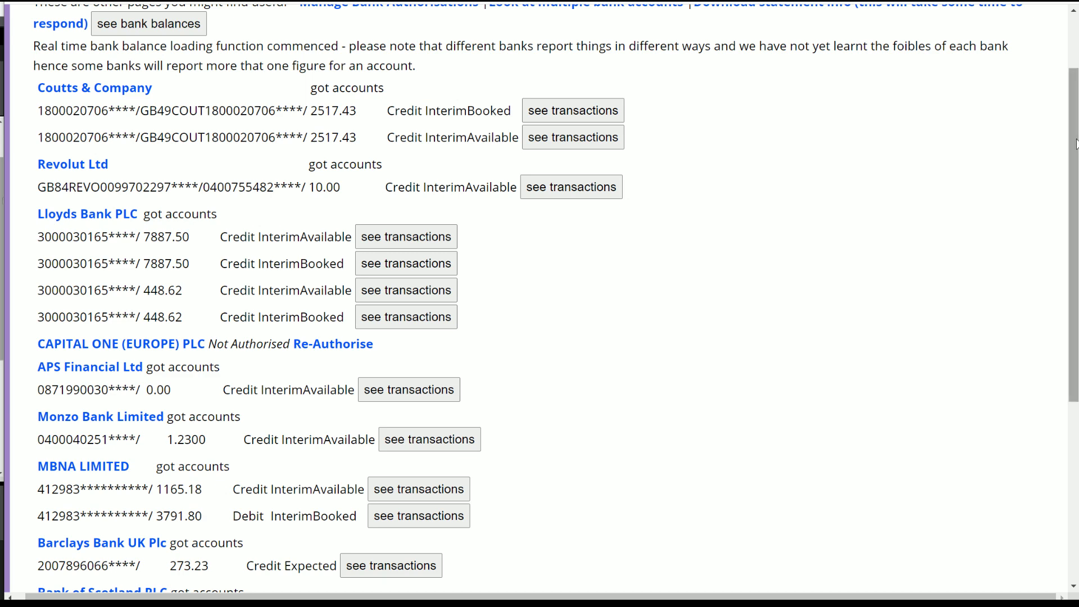
scroll(1074, 159, up, 2)
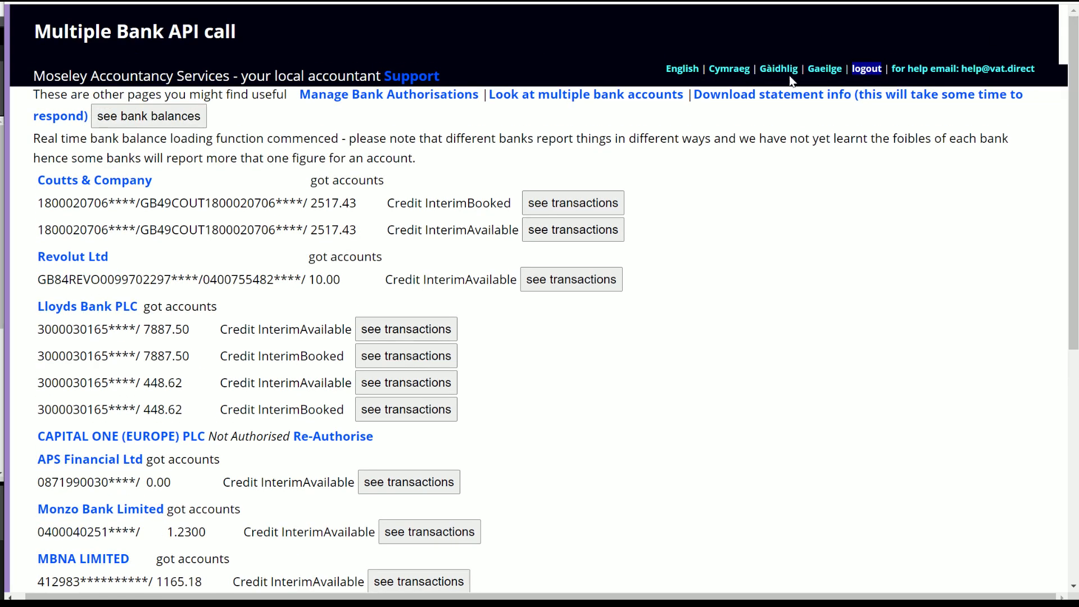
click(789, 94)
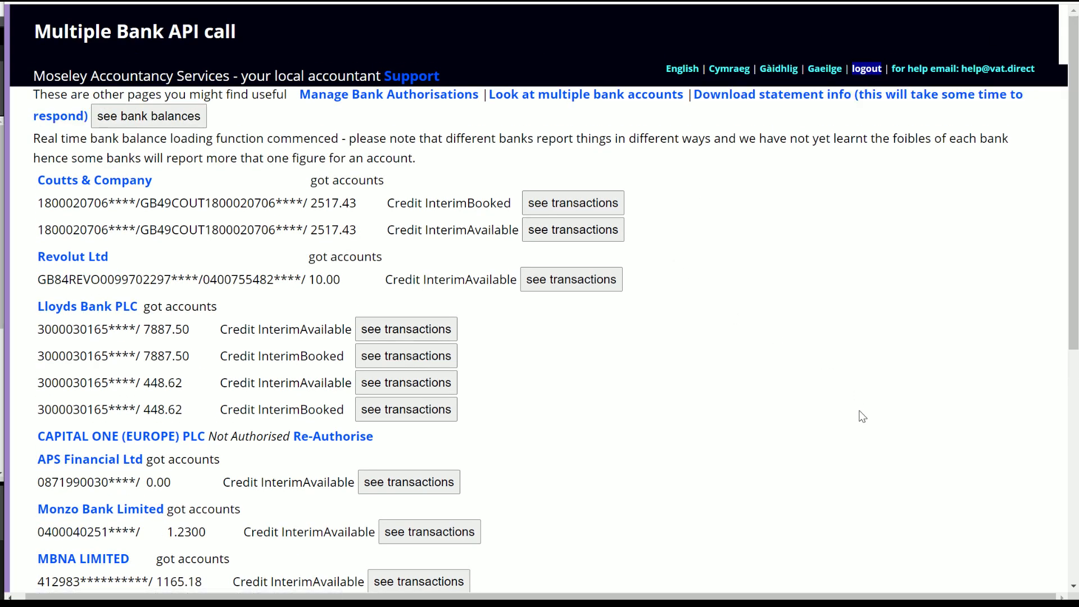